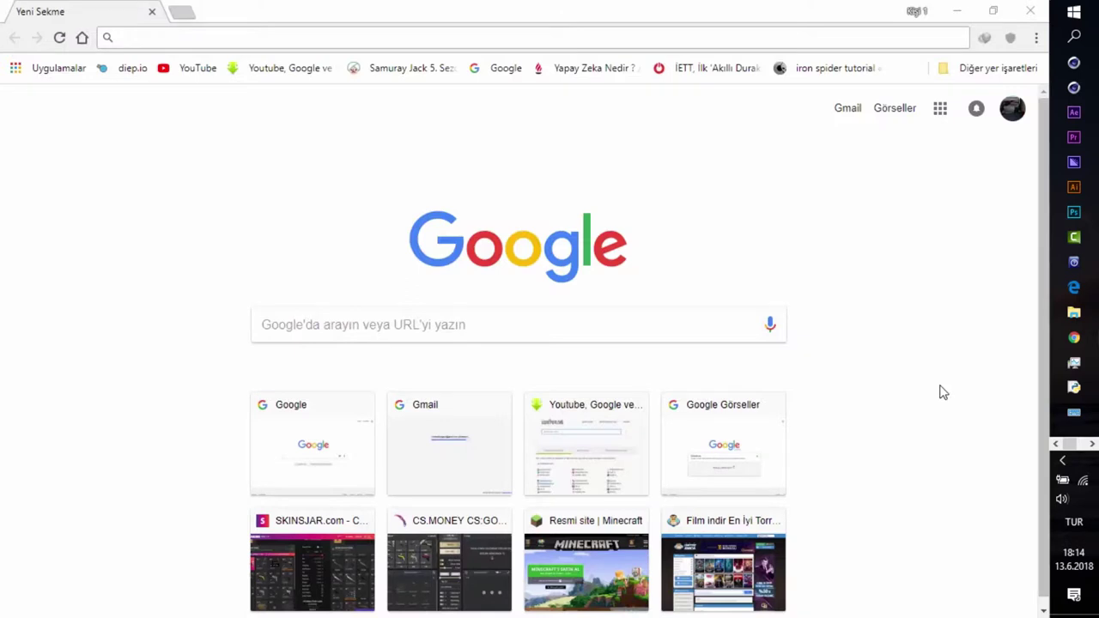
# Step: Download the Cloak & Dagger template .rar archive from the pasted dosya.tc link
pyautogui.click(413, 38)
pyautogui.write('http://s7.dosya.tc/server7/omdguo/Cloak___Dagger_Title_Template.rar.html')
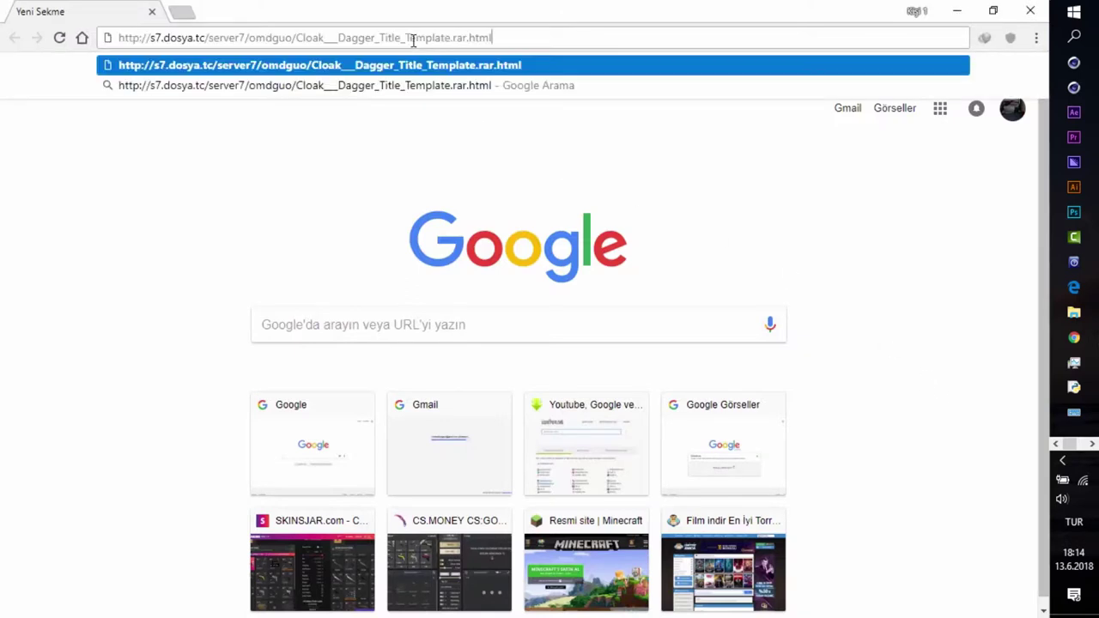
pyautogui.press('Return')
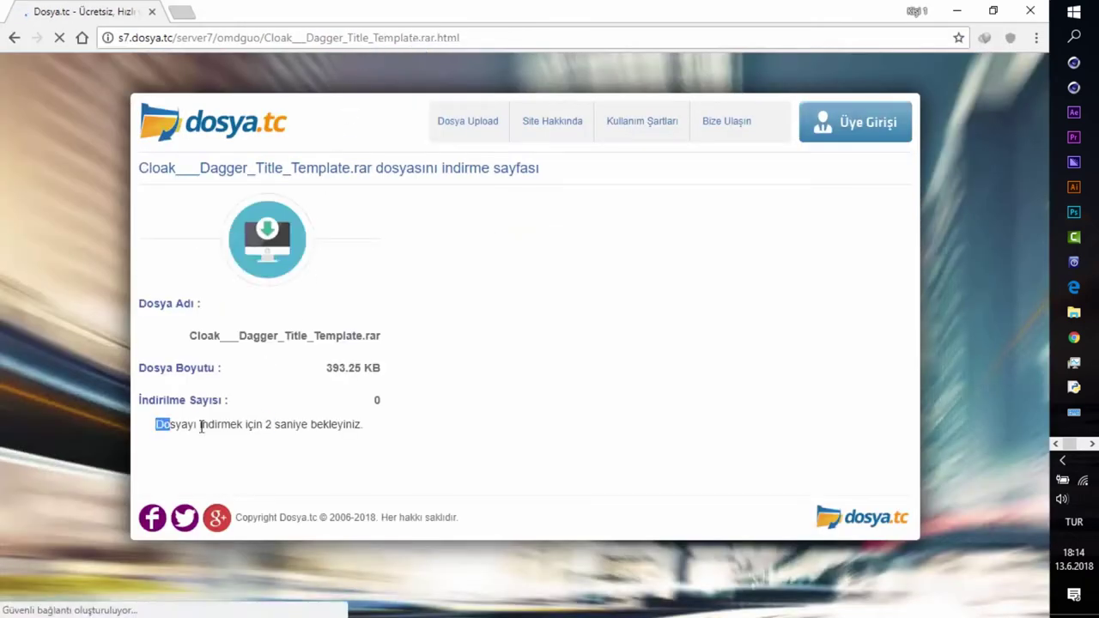
pyautogui.click(260, 428)
pyautogui.click(552, 389)
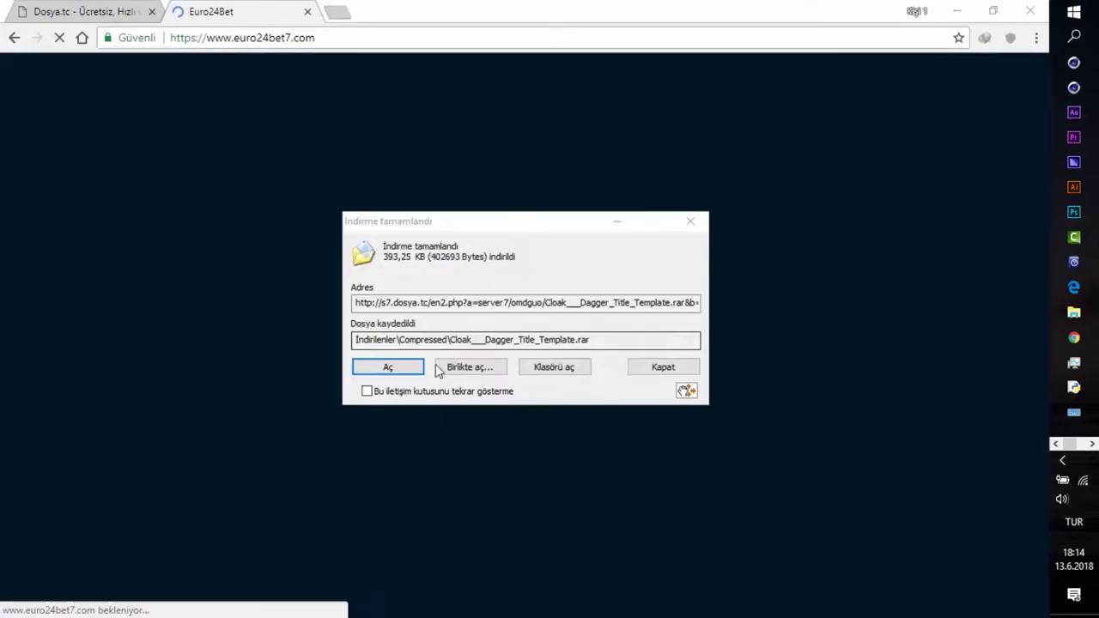
# Step: Extract the template folder to the desktop and open Clock and dagger.aet
pyautogui.click(429, 363)
pyautogui.moveTo(573, 43); pyautogui.dragTo(613, 50)
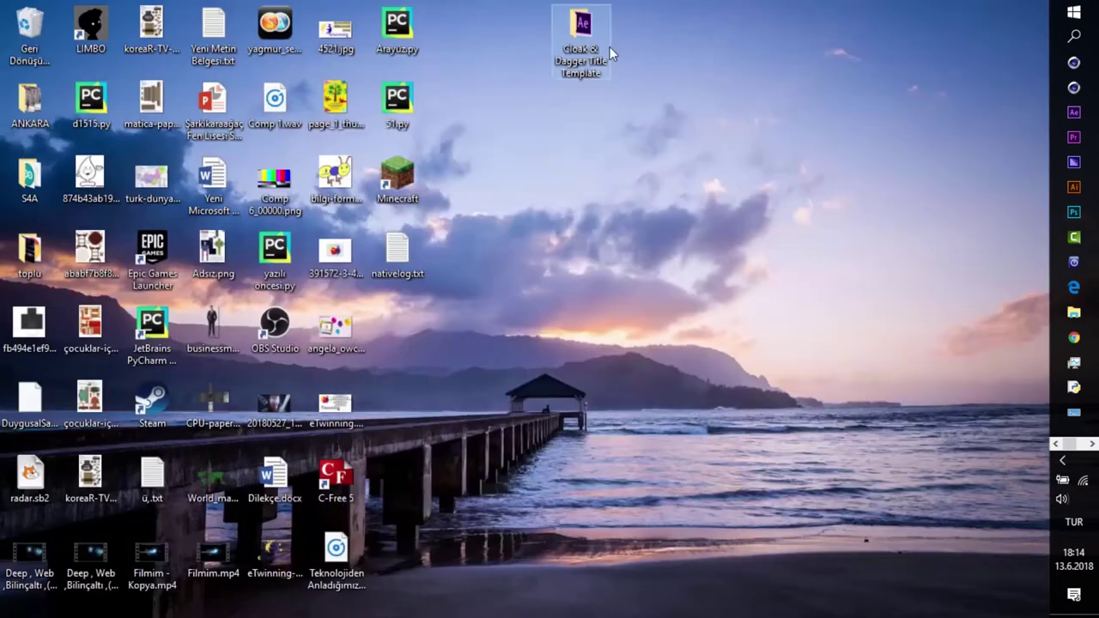
pyautogui.doubleClick(613, 49)
pyautogui.click(1038, 609)
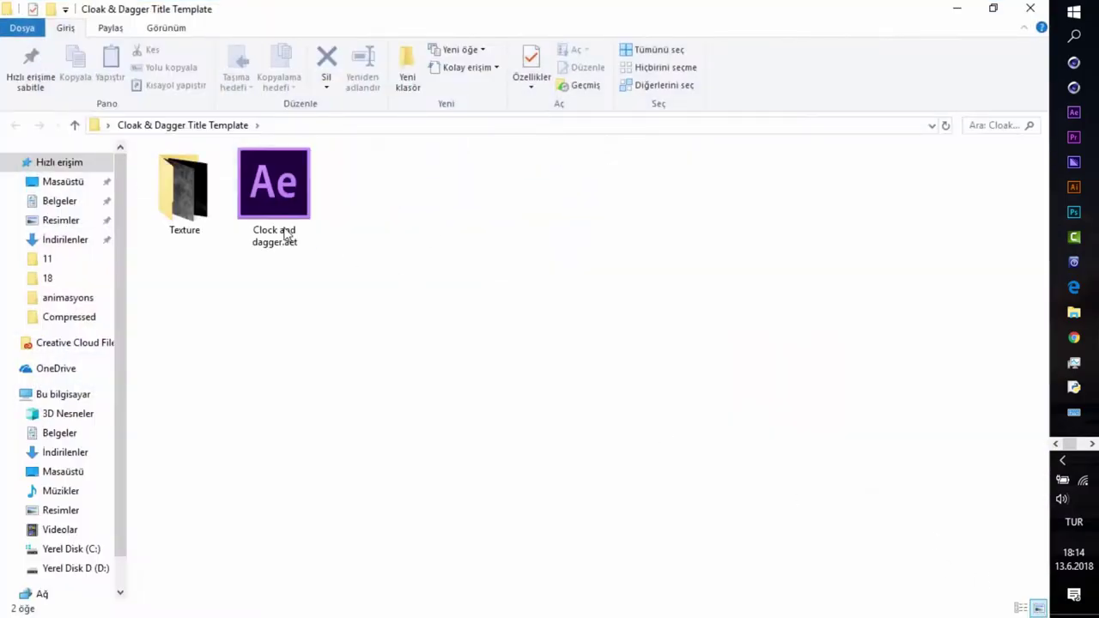
pyautogui.doubleClick(273, 220)
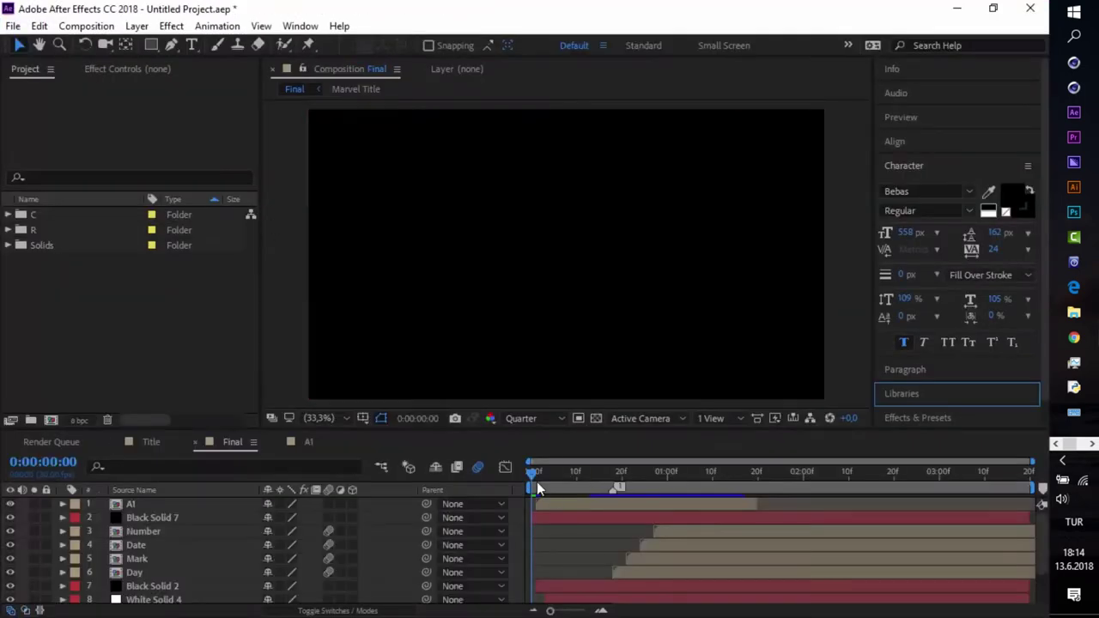
# Step: Preview the animation, then open Title and its nested Cloak composition, selecting the CLOAK text layer
pyautogui.moveTo(533, 472)
pyautogui.mouseDown()
pyautogui.moveTo(952, 480)
pyautogui.moveTo(472, 483)
pyautogui.mouseUp()
pyautogui.click(151, 441)
pyautogui.click(154, 517)
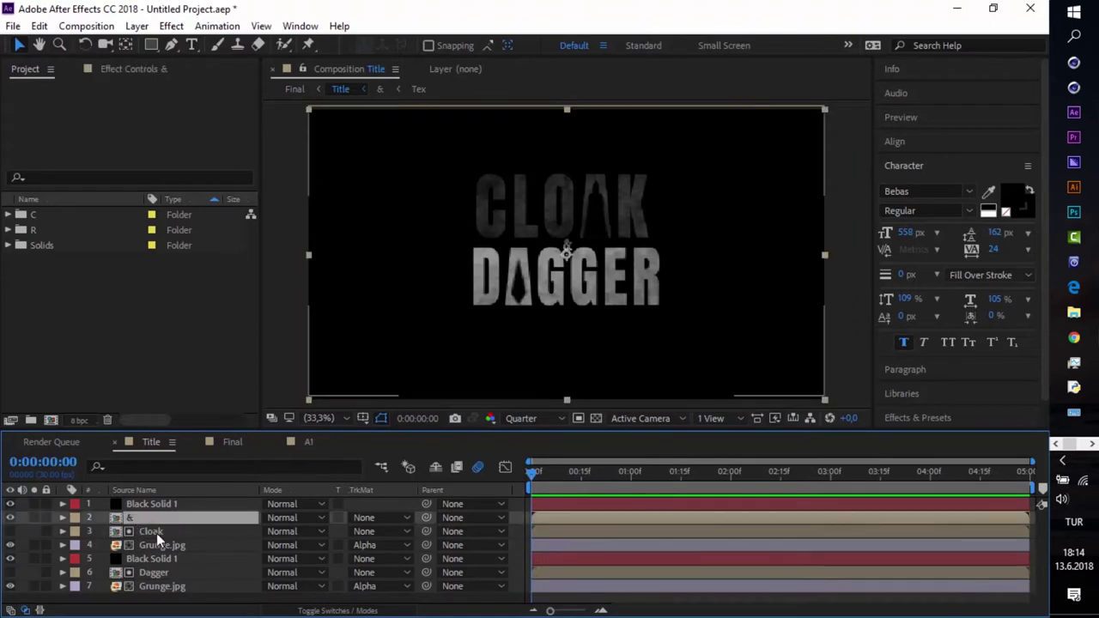
pyautogui.click(162, 531)
pyautogui.doubleClick(154, 531)
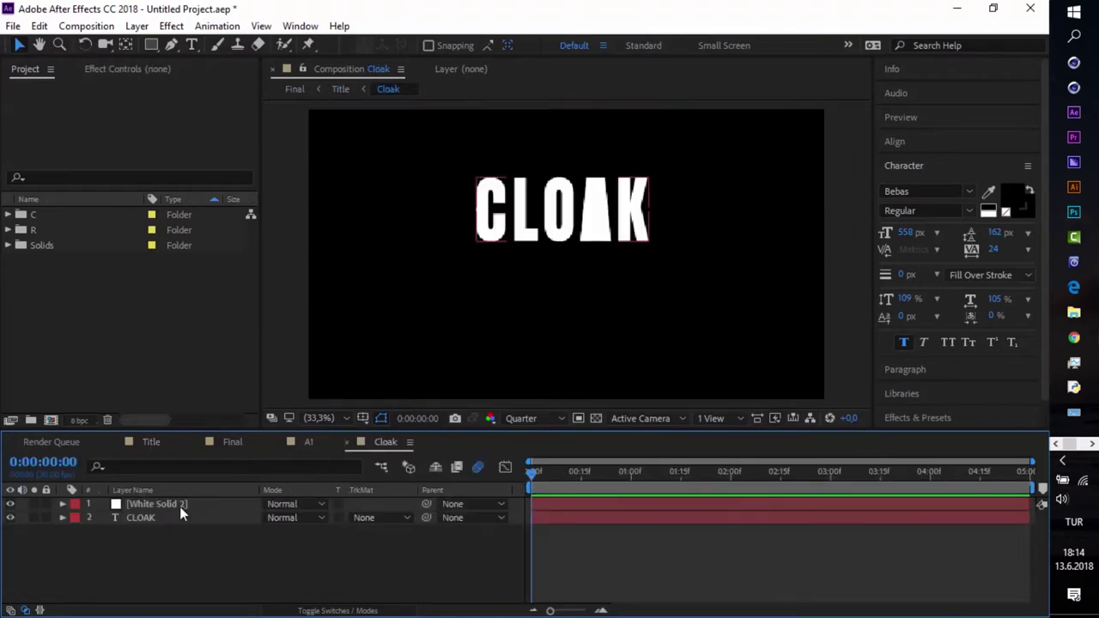
pyautogui.click(145, 512)
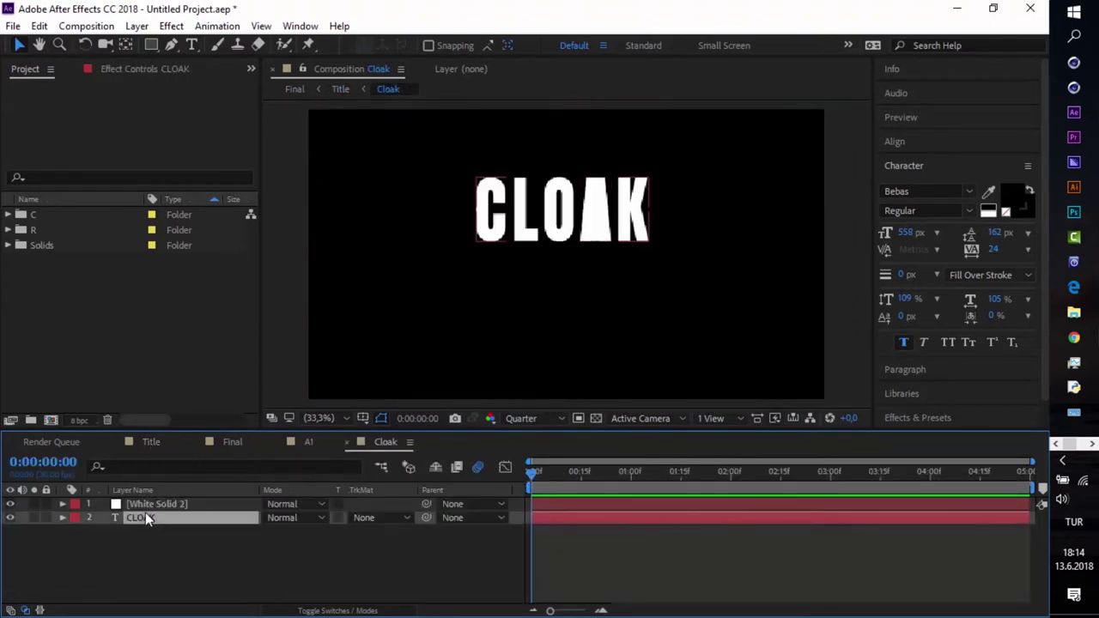
# Step: Replace the CLOAK text with RAMAZAN
pyautogui.click(191, 45)
pyautogui.doubleClick(614, 215)
pyautogui.write('RAMAZAN')
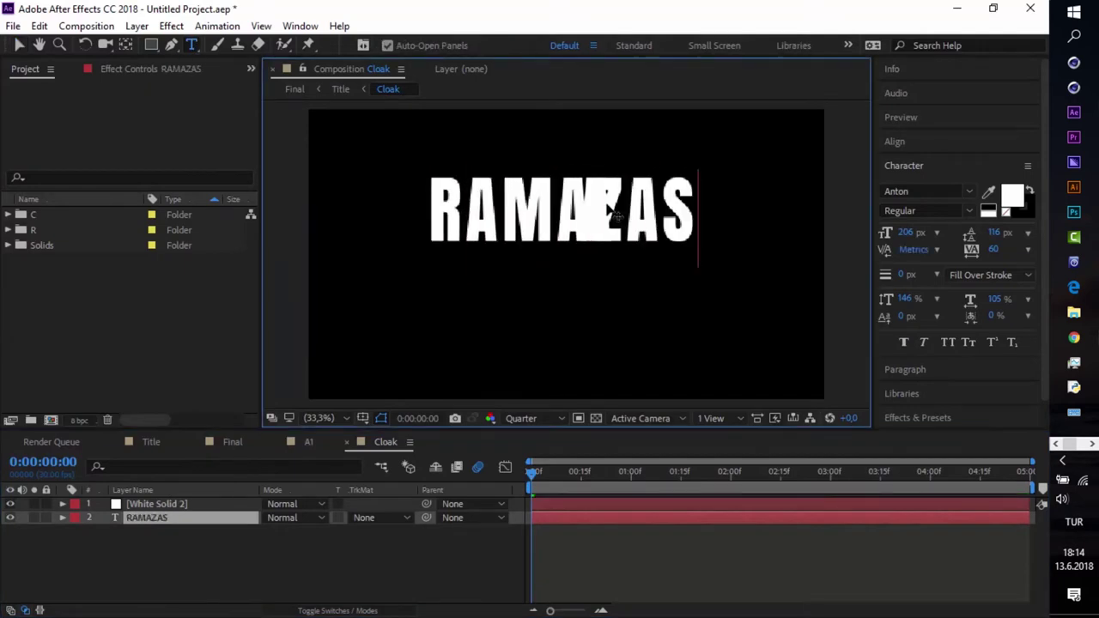
pyautogui.click(19, 44)
# Step: Duplicate White Solid 2 twice, move the copies over RAMAZAN's A letters, and fit the view
pyautogui.click(541, 254)
pyautogui.press('.')
pyautogui.press('.')
pyautogui.press('.')
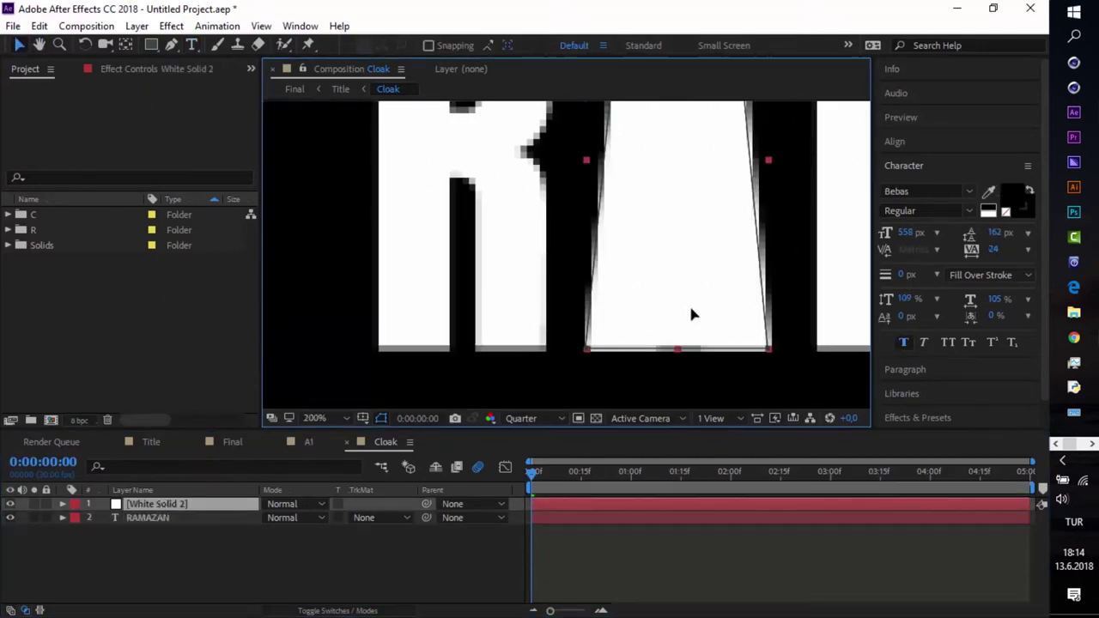
pyautogui.moveTo(688, 303); pyautogui.dragTo(559, 274)
pyautogui.hotkey('ctrl', 'd')
pyautogui.press(',')
pyautogui.moveTo(651, 304); pyautogui.dragTo(746, 292)
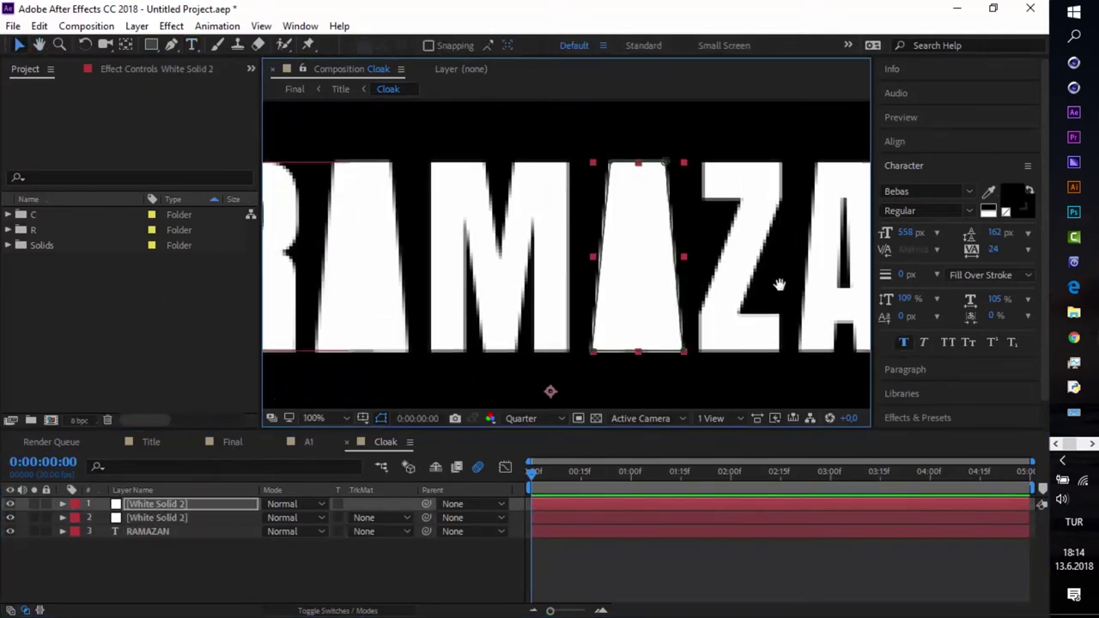
pyautogui.click(150, 489)
pyautogui.hotkey('ctrl', 'd')
pyautogui.click(314, 418)
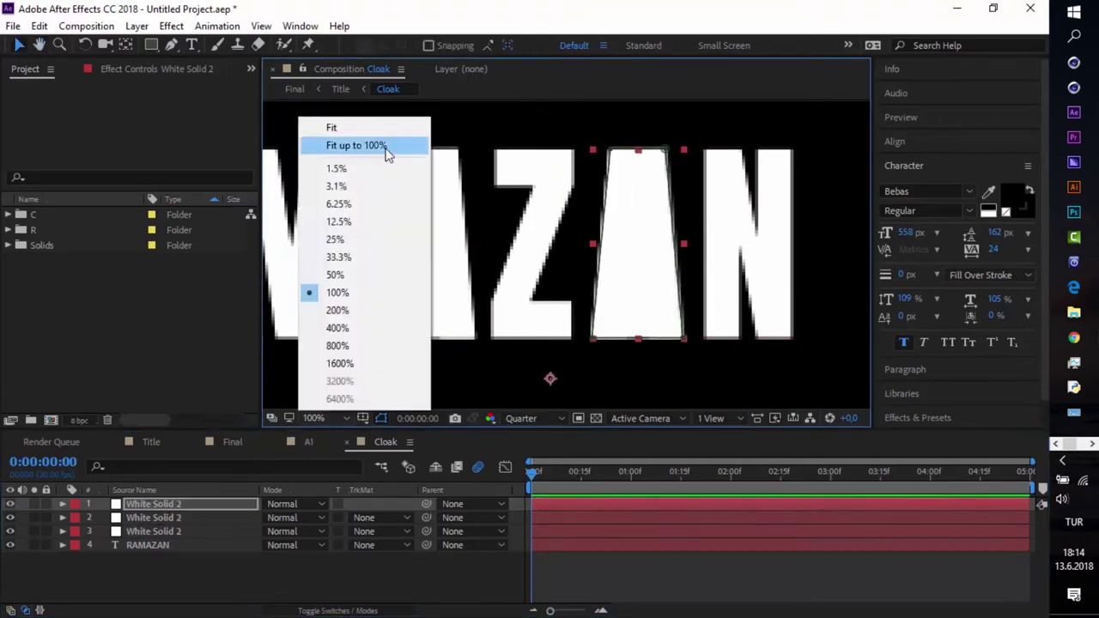
pyautogui.click(383, 154)
# Step: Return to the Title composition and select the Black Solid 1 layer
pyautogui.click(340, 88)
pyautogui.click(564, 246)
pyautogui.scroll(5, 564, 245)
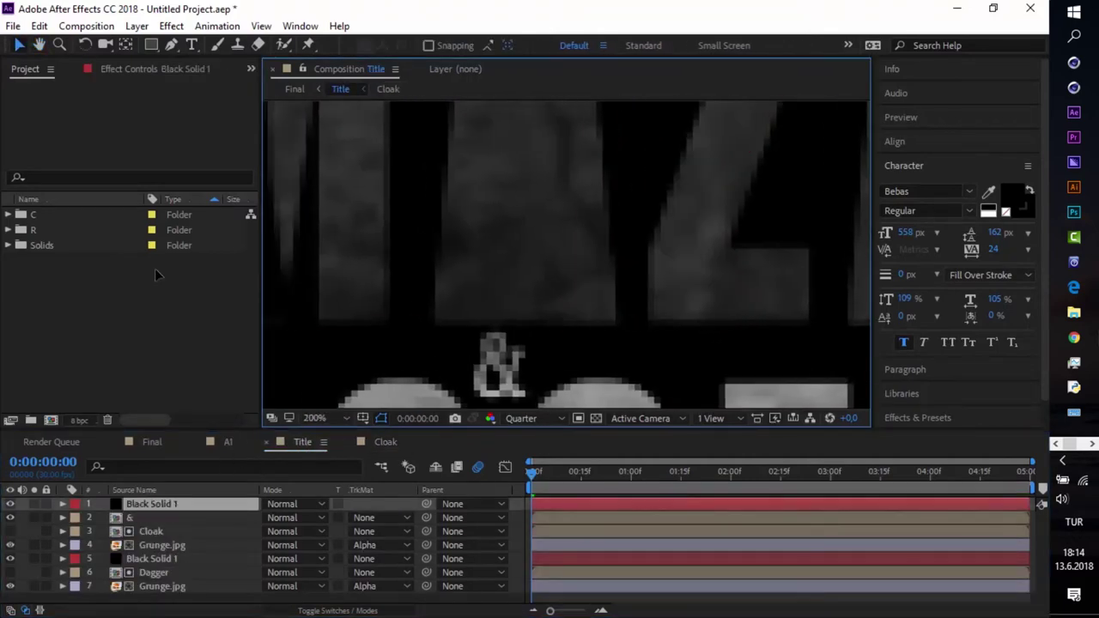
# Step: Make two copies of Black Solid 1 and slide their dagger masks onto RAMAZAN's other A letters
pyautogui.moveTo(535, 340); pyautogui.dragTo(550, 253)
pyautogui.scroll(-5, 550, 253)
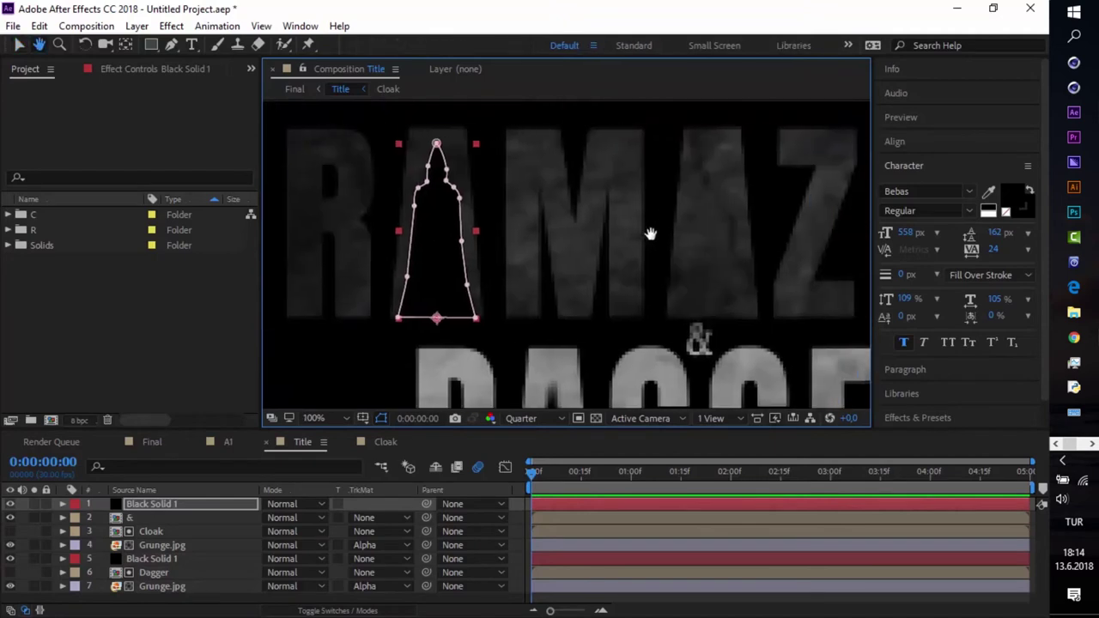
pyautogui.click(183, 490)
pyautogui.hotkey('ctrl', 'd')
pyautogui.press('v')
pyautogui.moveTo(422, 274); pyautogui.dragTo(702, 275)
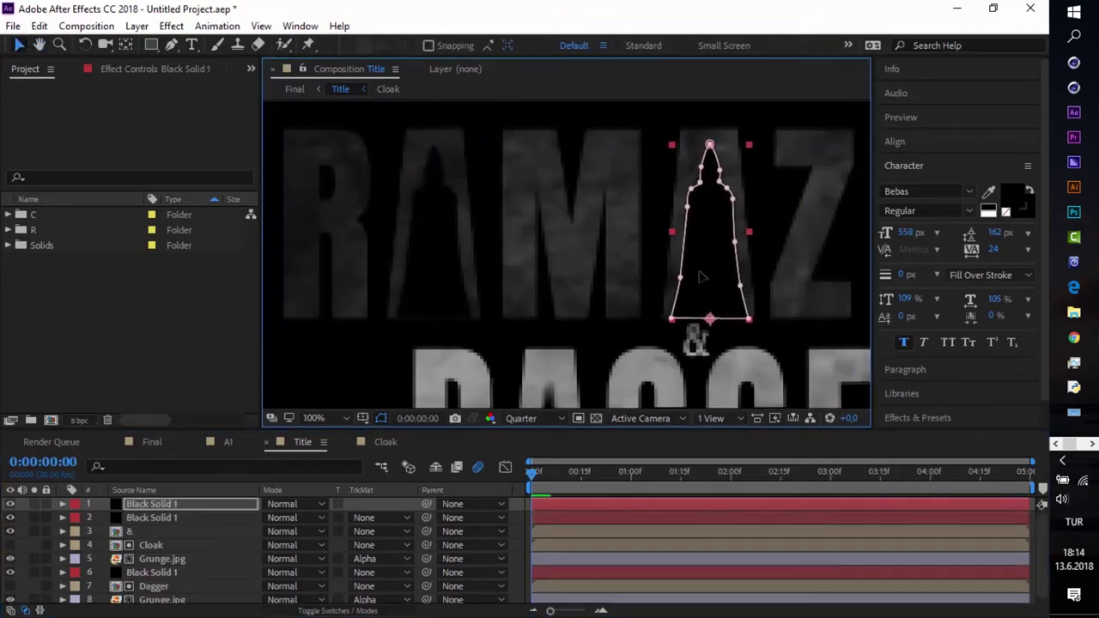
pyautogui.moveTo(772, 233)
pyautogui.mouseDown()
pyautogui.moveTo(479, 234)
pyautogui.moveTo(629, 232)
pyautogui.mouseUp()
pyautogui.click(211, 500)
pyautogui.hotkey('ctrl', 'd')
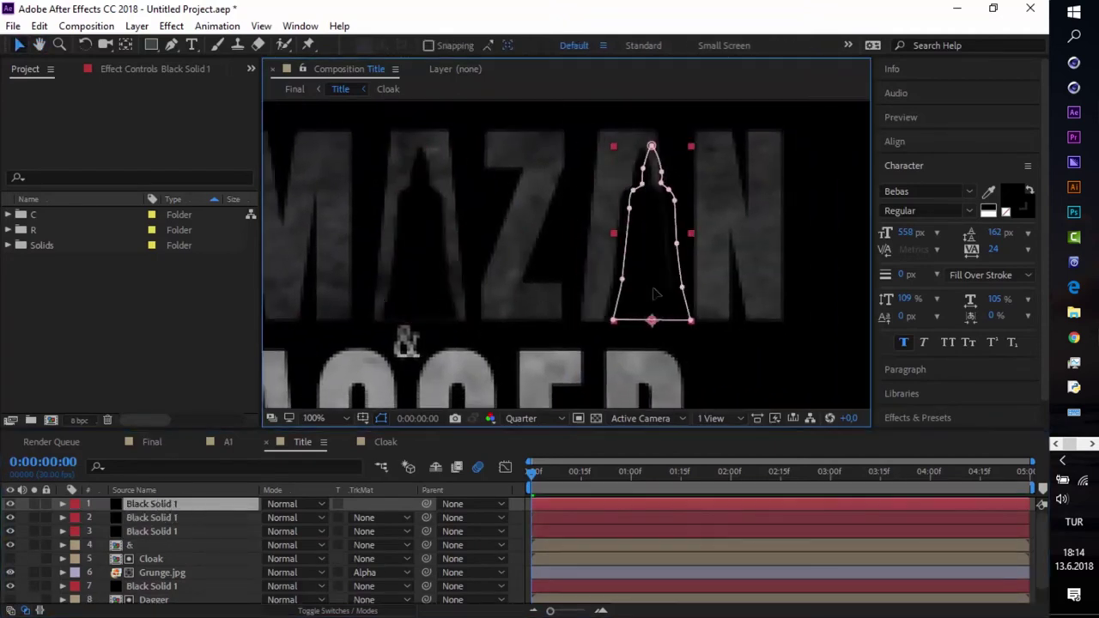
pyautogui.click(172, 518)
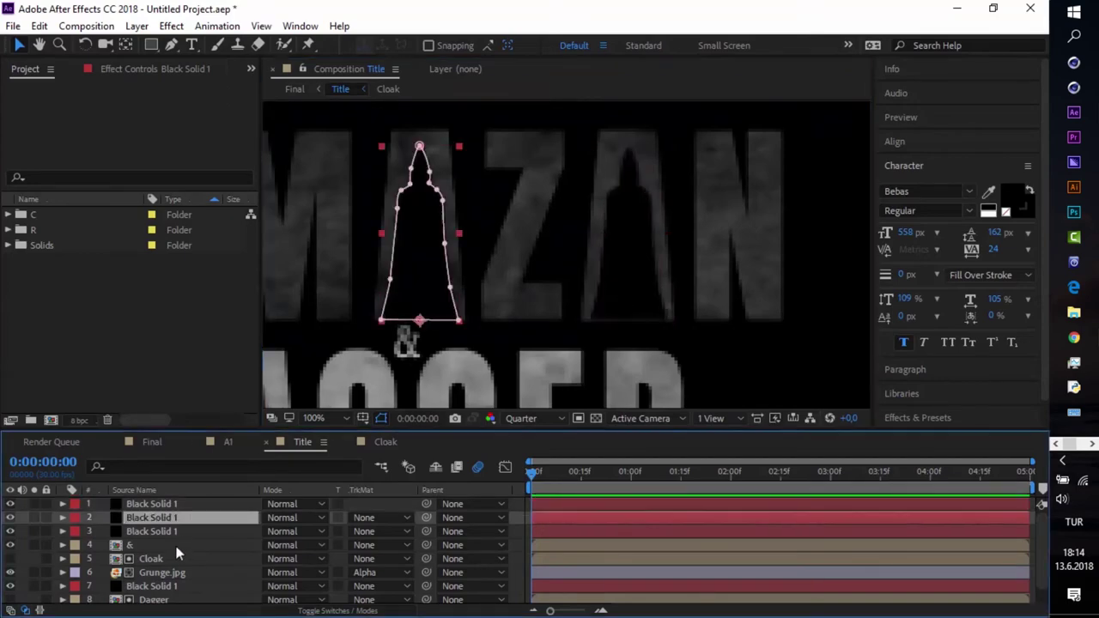
pyautogui.click(348, 419)
pyautogui.click(359, 141)
# Step: Open the Dagger composition, retype DAGGER as AKBUGA, and duplicate its solid
pyautogui.click(155, 598)
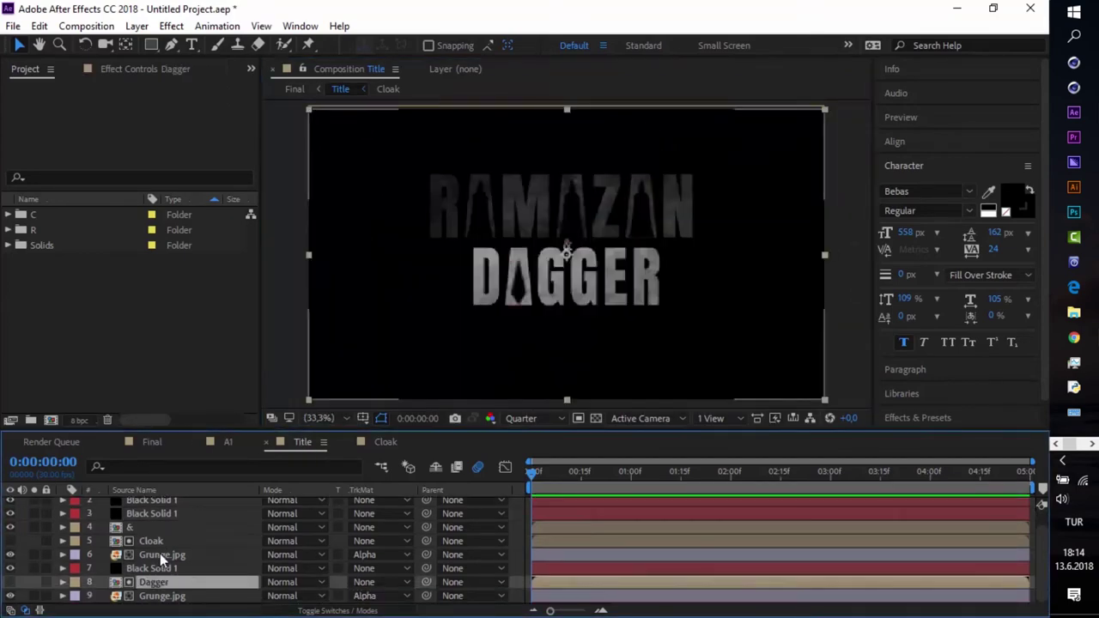
pyautogui.doubleClick(155, 582)
pyautogui.doubleClick(592, 283)
pyautogui.write('AKBUGA')
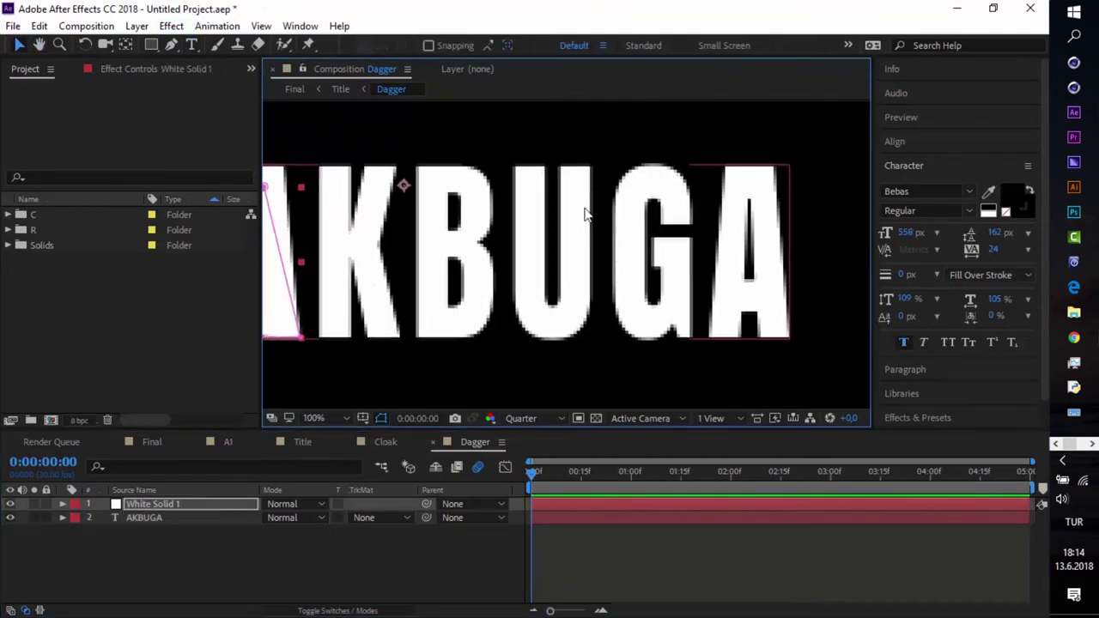
pyautogui.hotkey('ctrl', 'd')
# Step: Duplicate the AKBUGA text layer and place the copy's mark above the G as a breve
pyautogui.rightClick(148, 516)
pyautogui.hotkey('ctrl', 'd')
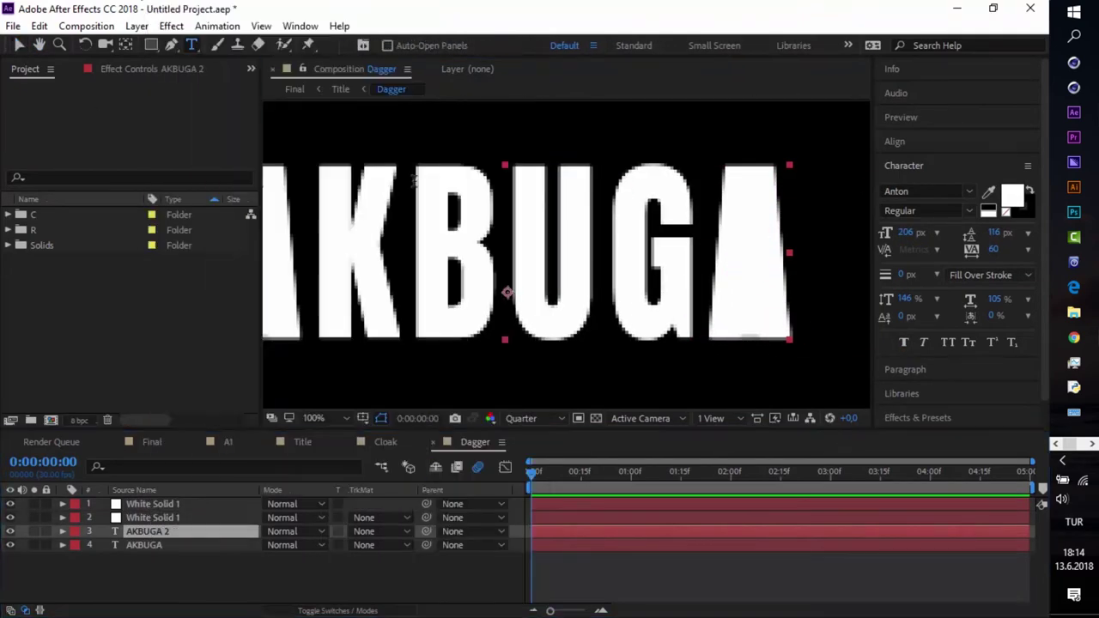
pyautogui.doubleClick(415, 177)
pyautogui.write('-v')
pyautogui.moveTo(515, 245); pyautogui.dragTo(652, 147)
pyautogui.scroll(2, 636, 215)
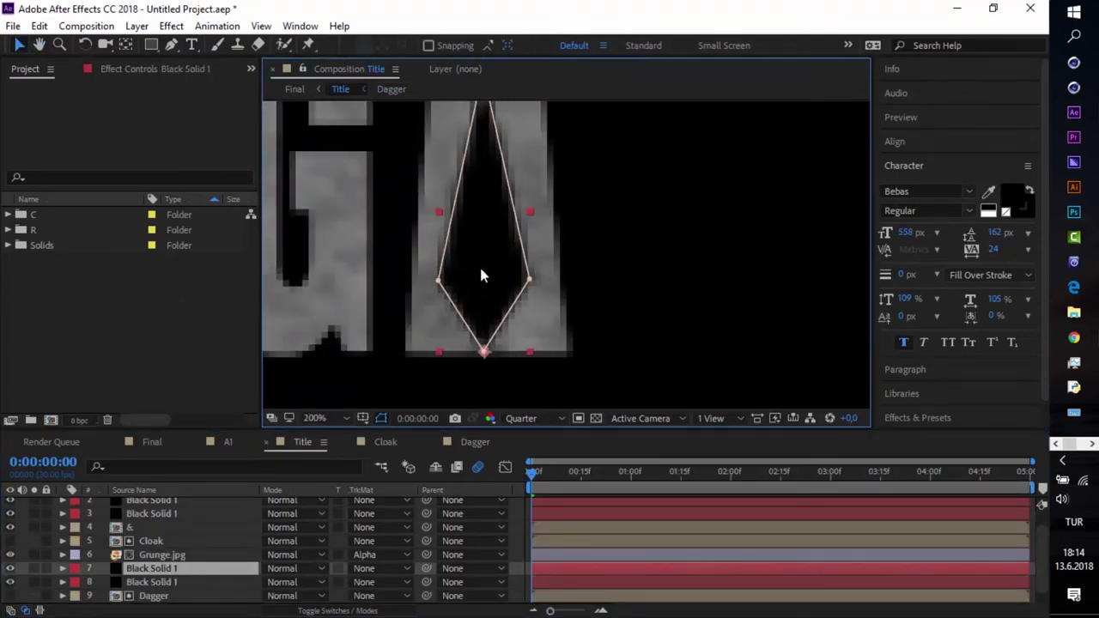
pyautogui.click(315, 418)
pyautogui.click(350, 146)
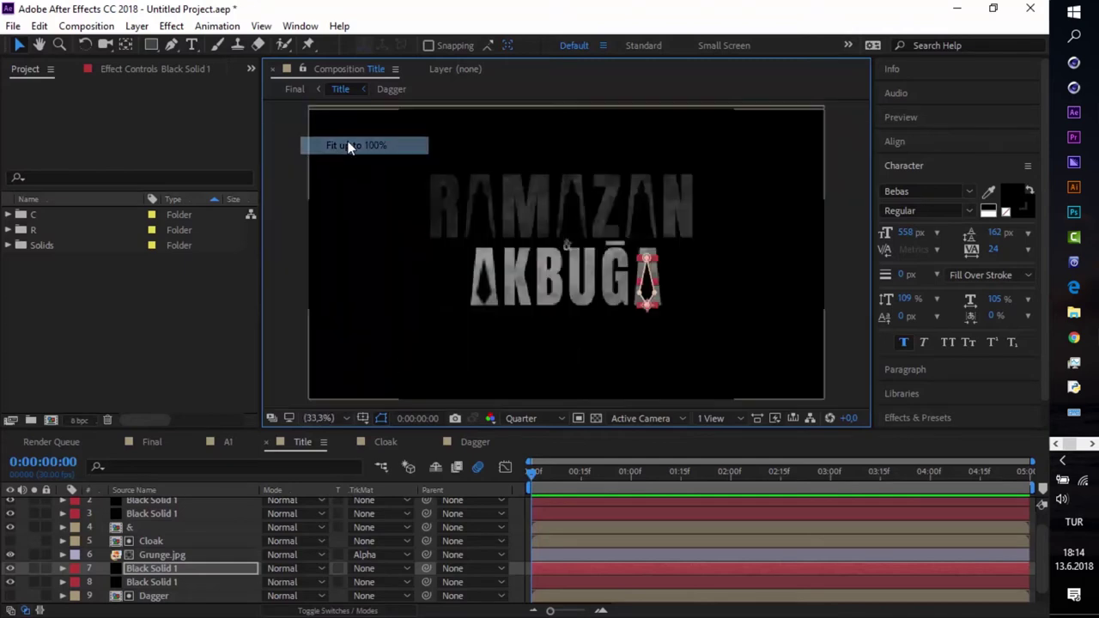
# Step: In Final, move White Solid 4 next to Black Solid 2 and duplicate the dagger solid pair
pyautogui.click(151, 442)
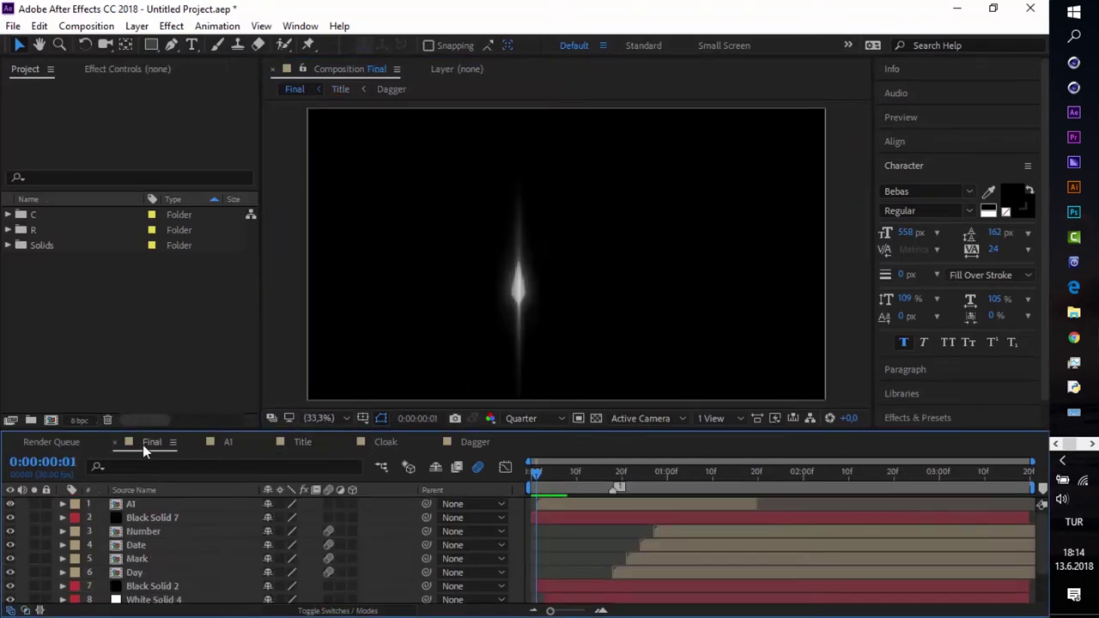
pyautogui.moveTo(536, 476)
pyautogui.mouseDown()
pyautogui.moveTo(849, 475)
pyautogui.moveTo(633, 473)
pyautogui.mouseUp()
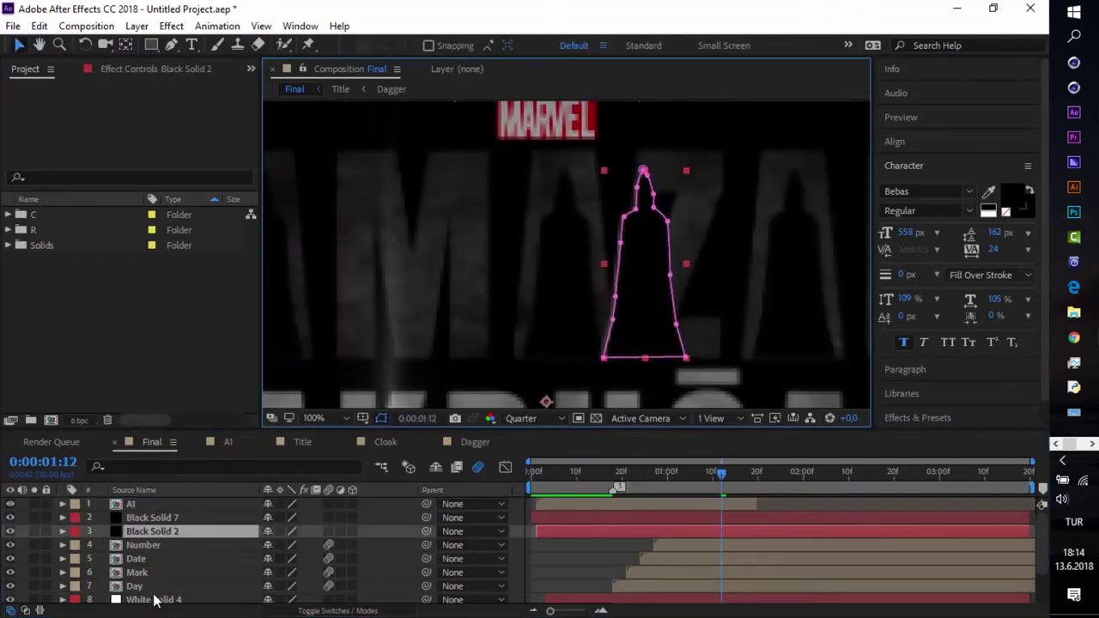
pyautogui.moveTo(151, 599); pyautogui.dragTo(152, 545)
pyautogui.hotkey('ctrl', 'd')
pyautogui.hotkey('ctrl', 'd')
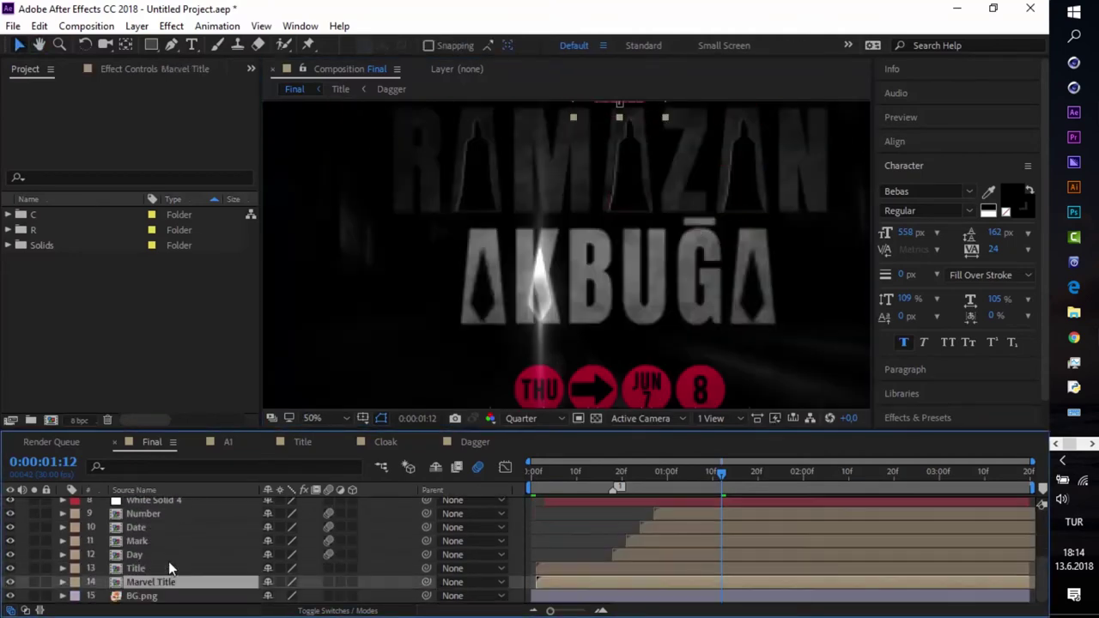
# Step: Open the A1 precomp, select its solid layers, and compare the flare against the Final composition
pyautogui.click(135, 503)
pyautogui.doubleClick(135, 504)
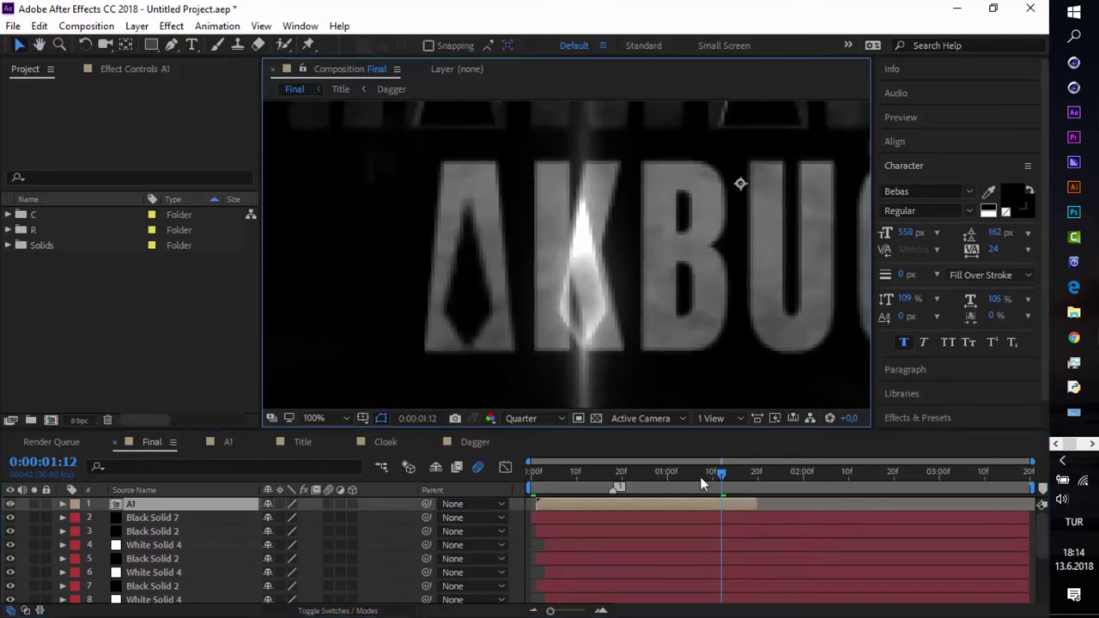
pyautogui.click(148, 583)
pyautogui.keyDown('ctrl'); pyautogui.click(148, 572); pyautogui.keyUp('ctrl')
pyautogui.keyDown('ctrl'); pyautogui.click(154, 545); pyautogui.keyUp('ctrl')
pyautogui.keyDown('ctrl'); pyautogui.click(154, 531); pyautogui.keyUp('ctrl')
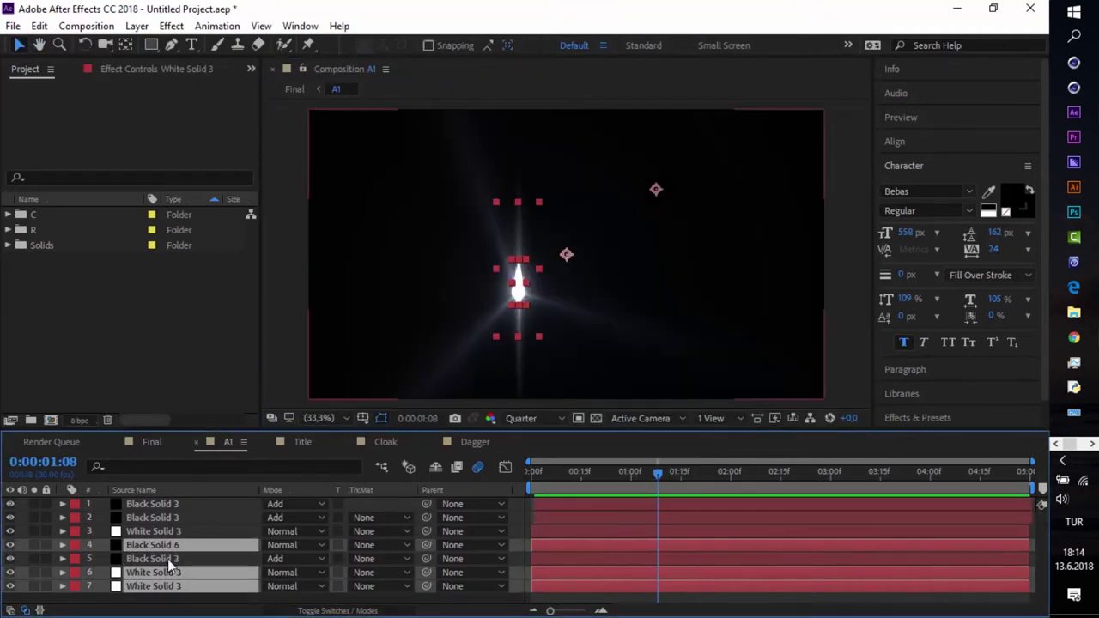
pyautogui.scroll(3, 528, 234)
pyautogui.scroll(-4, 550, 286)
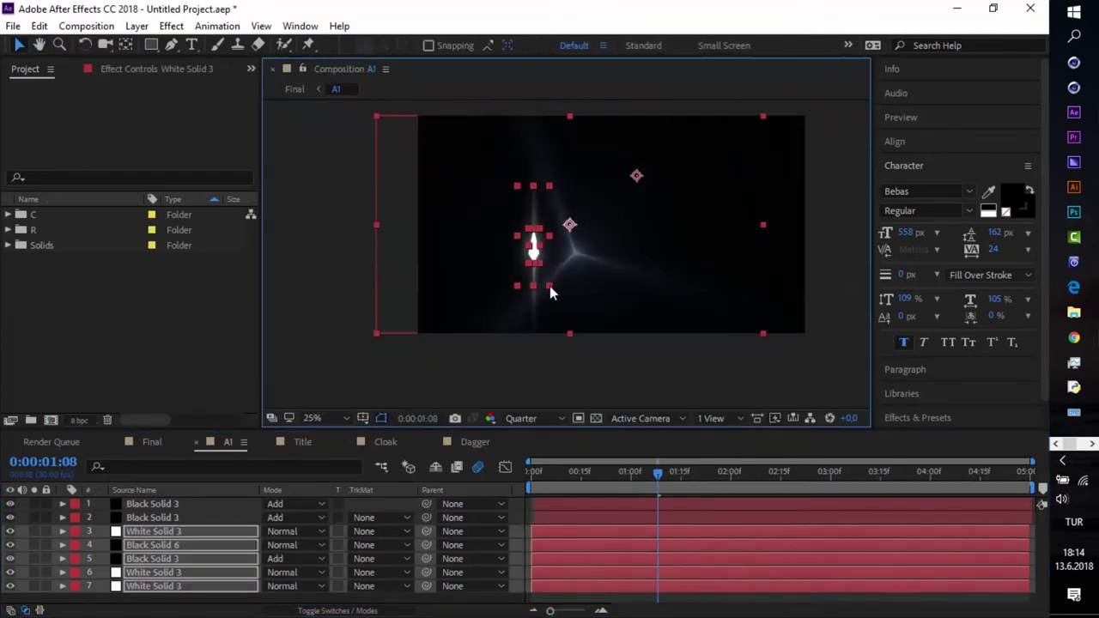
pyautogui.moveTo(151, 441); pyautogui.dragTo(326, 443)
pyautogui.click(217, 442)
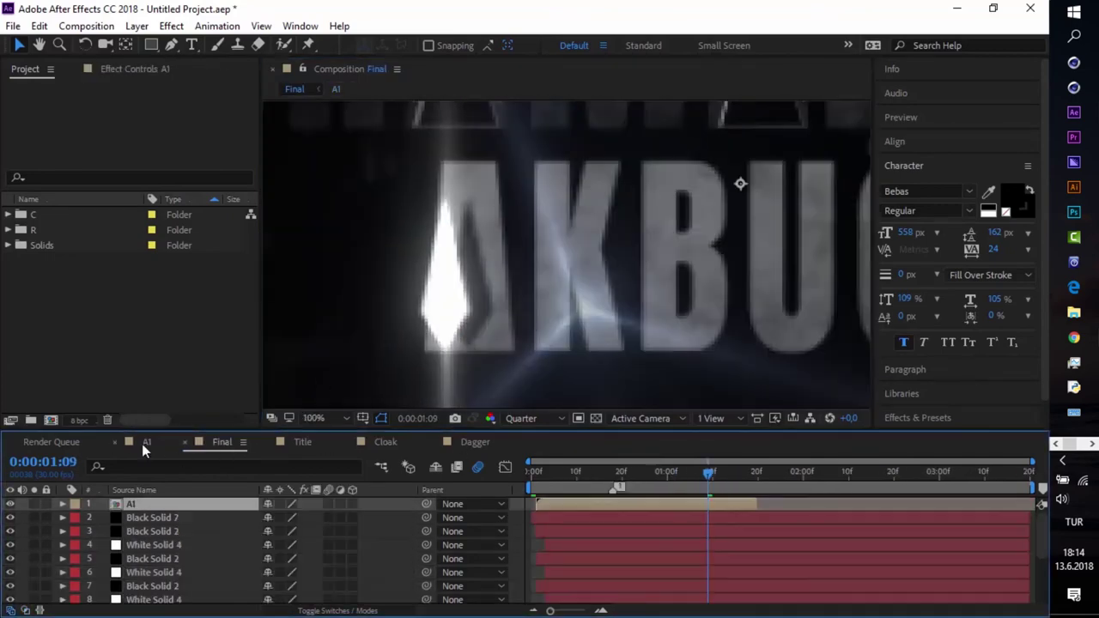
pyautogui.click(143, 442)
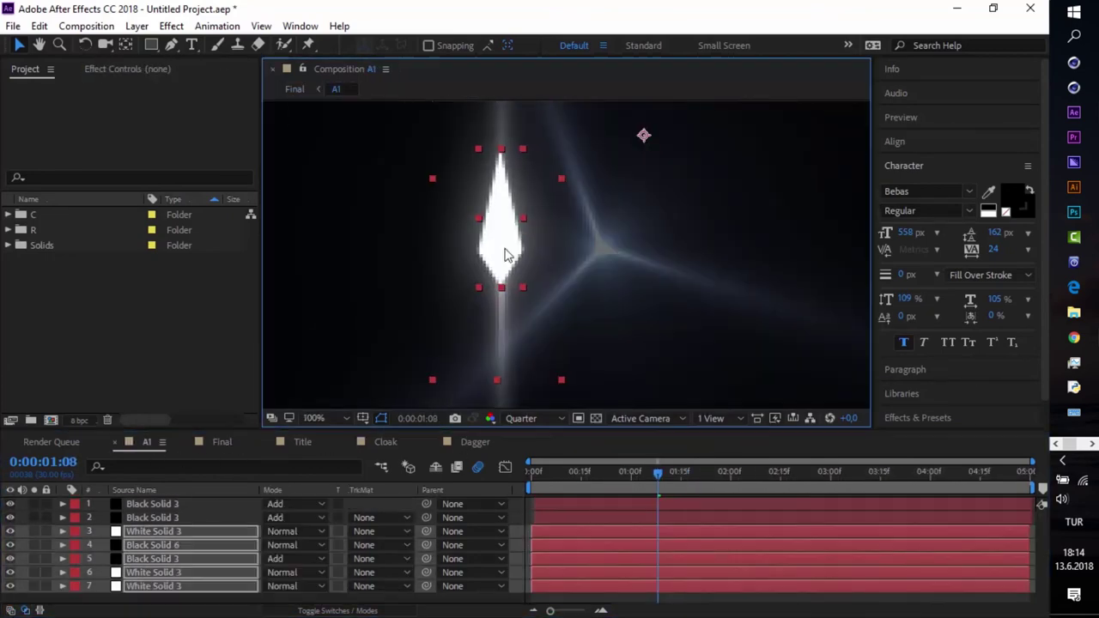
pyautogui.click(221, 442)
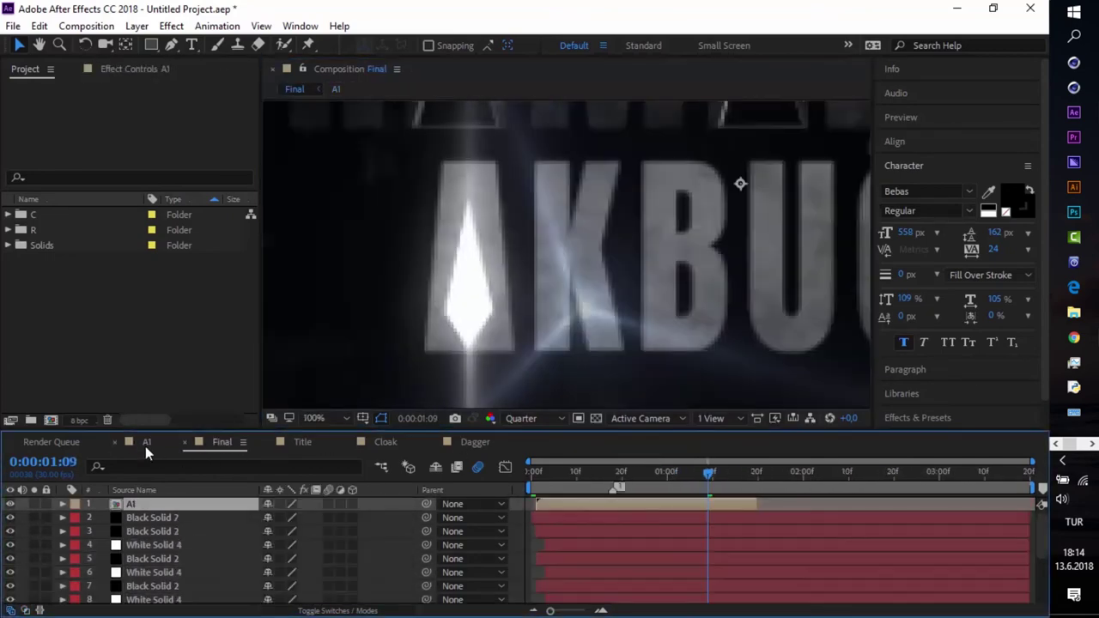
# Step: Move the second Black Solid 3's Optical Flares position onto the bright dagger streak
pyautogui.click(145, 442)
pyautogui.click(638, 244)
pyautogui.keyDown('ctrl'); pyautogui.click(167, 505); pyautogui.keyUp('ctrl')
pyautogui.click(123, 67)
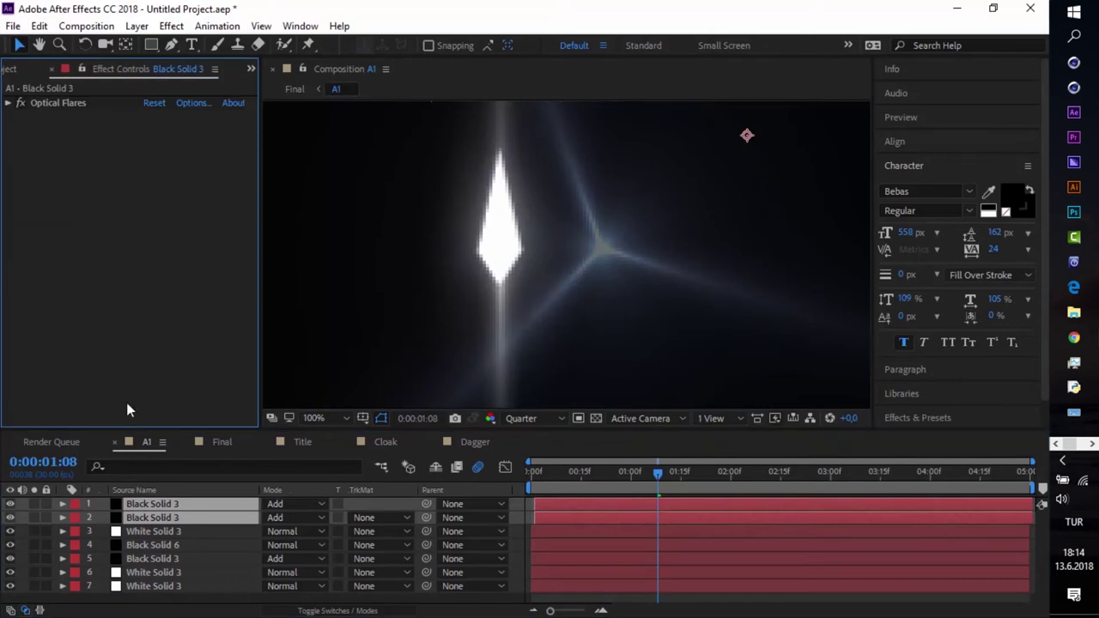
pyautogui.click(155, 504)
pyautogui.click(53, 102)
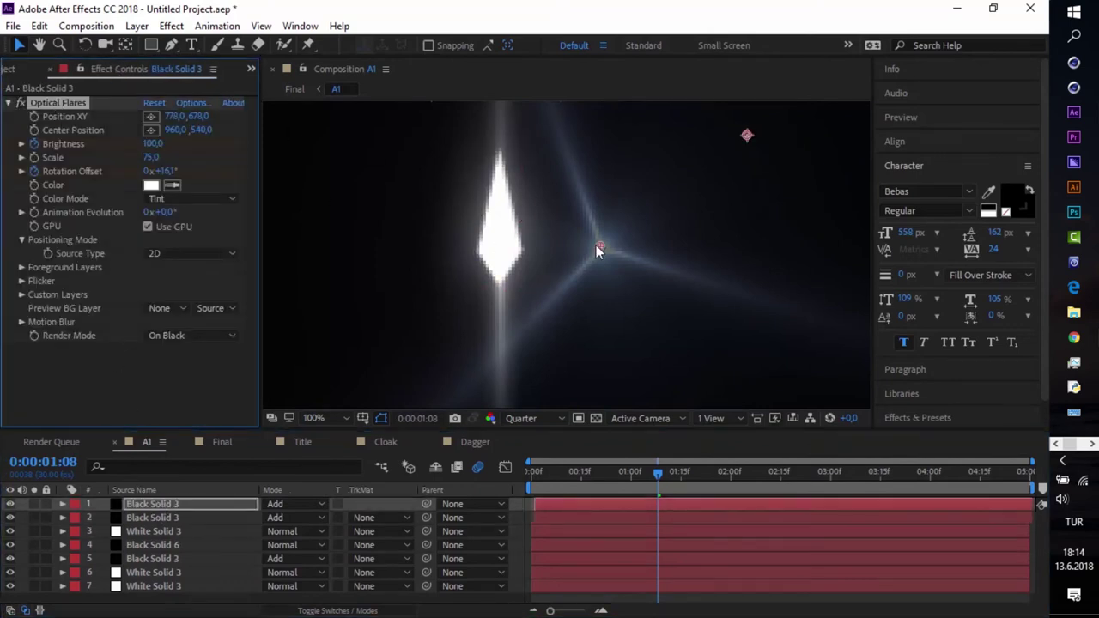
pyautogui.click(499, 249)
pyautogui.click(166, 516)
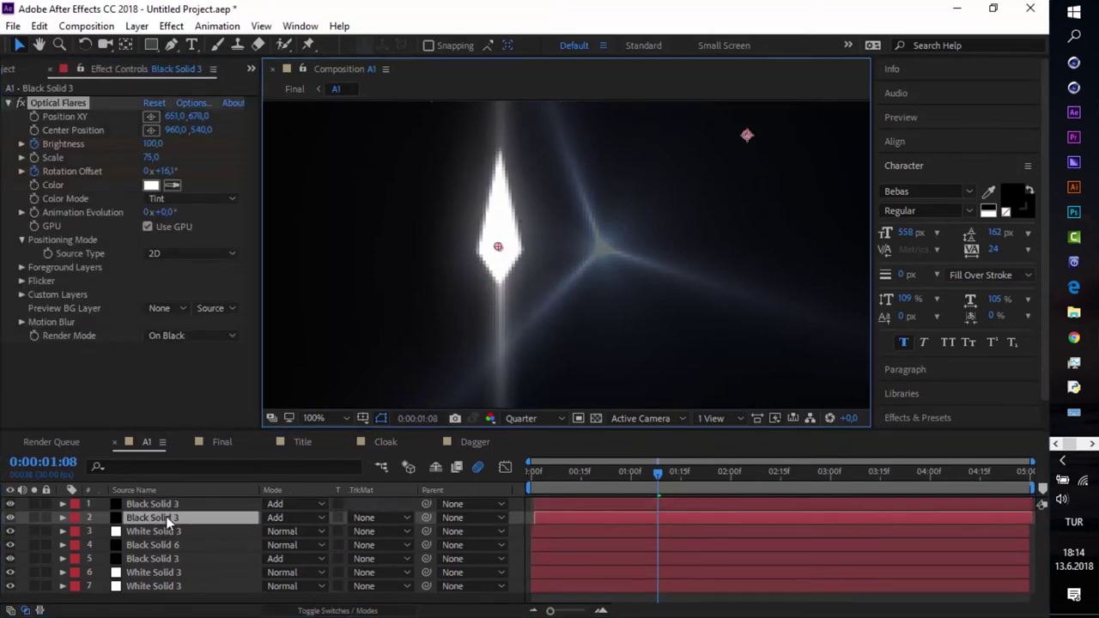
pyautogui.click(86, 103)
pyautogui.moveTo(592, 247); pyautogui.dragTo(500, 249)
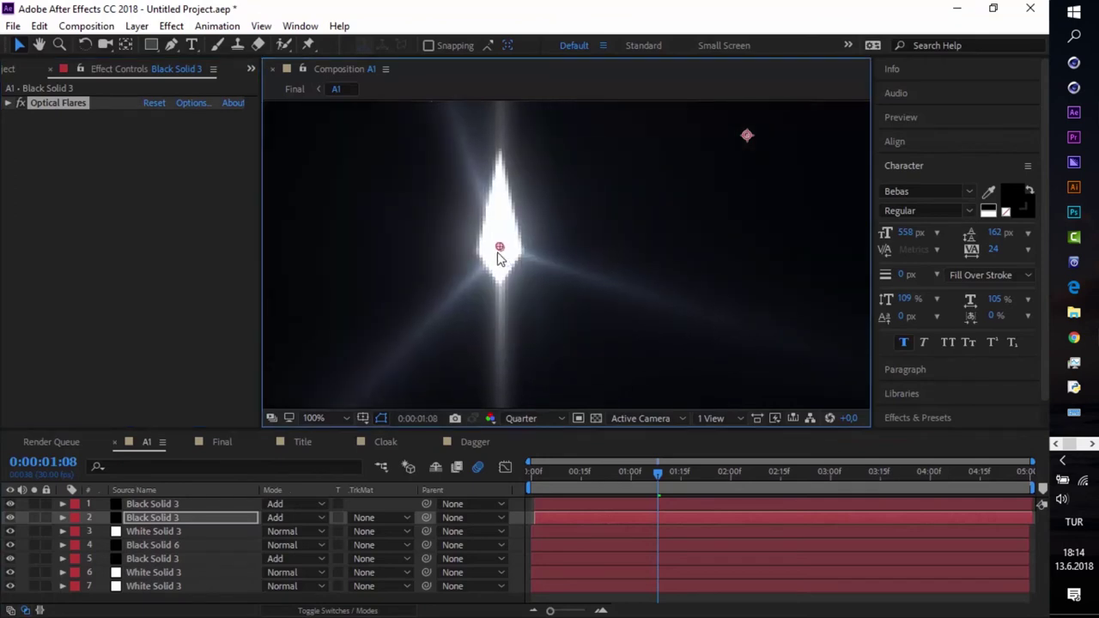
pyautogui.click(317, 418)
pyautogui.click(390, 147)
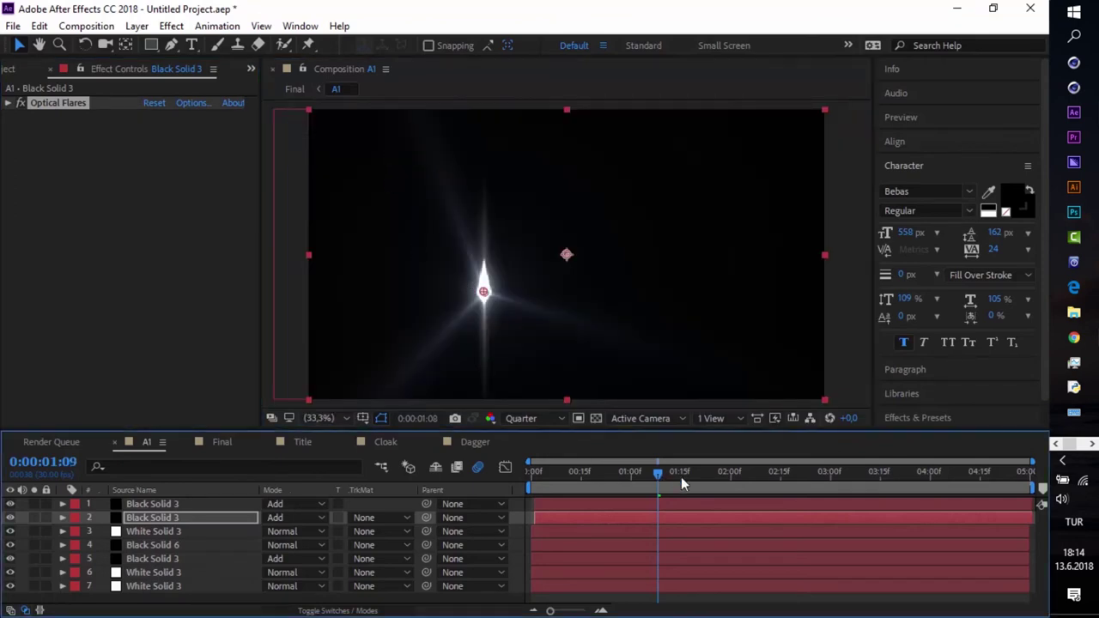
pyautogui.moveTo(681, 476); pyautogui.dragTo(516, 474)
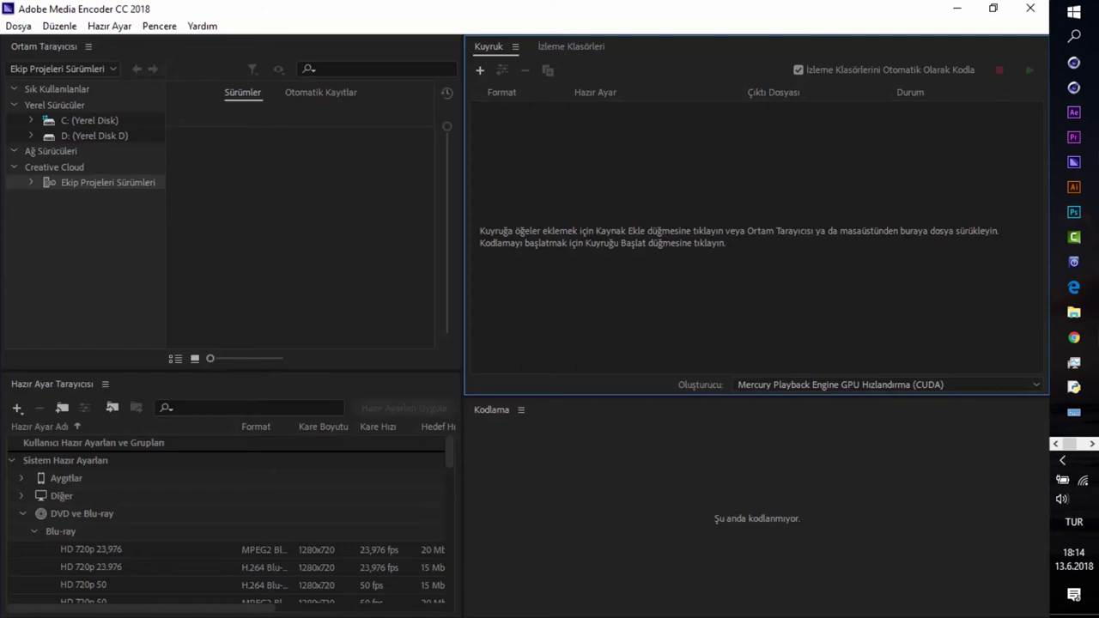
# Step: Back in After Effects, expand folder C and select the Final composition
pyautogui.click(1073, 112)
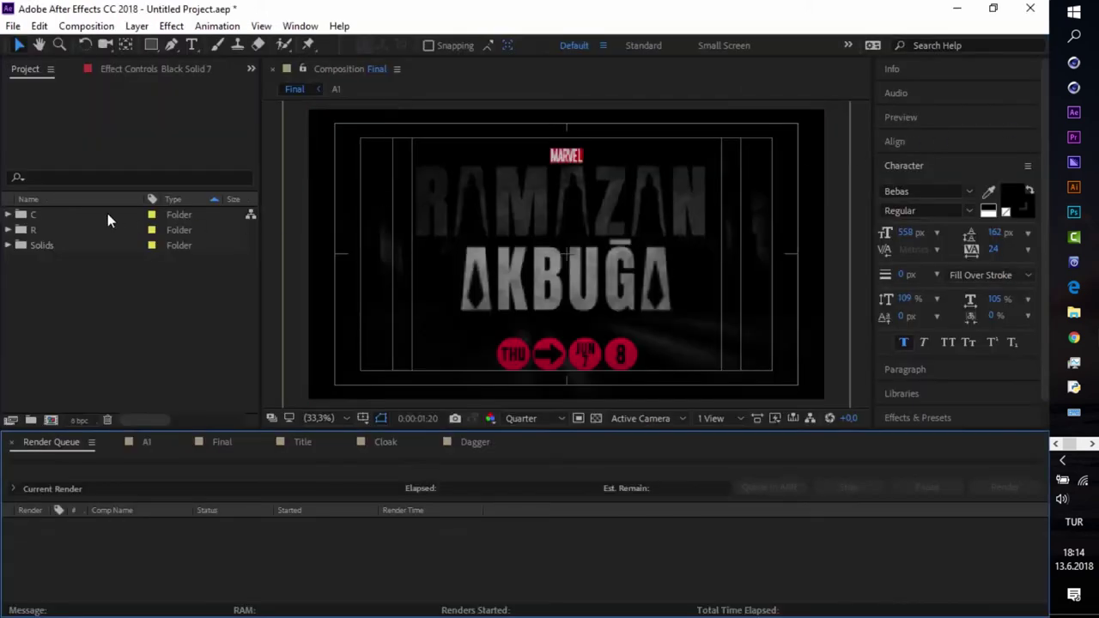
pyautogui.click(8, 215)
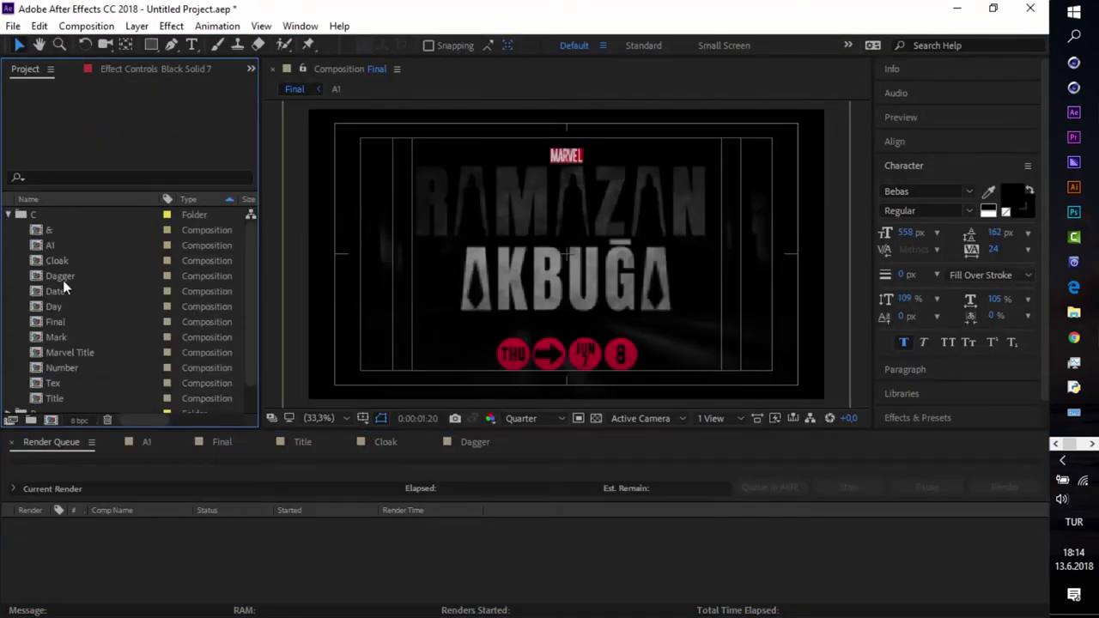
pyautogui.click(46, 325)
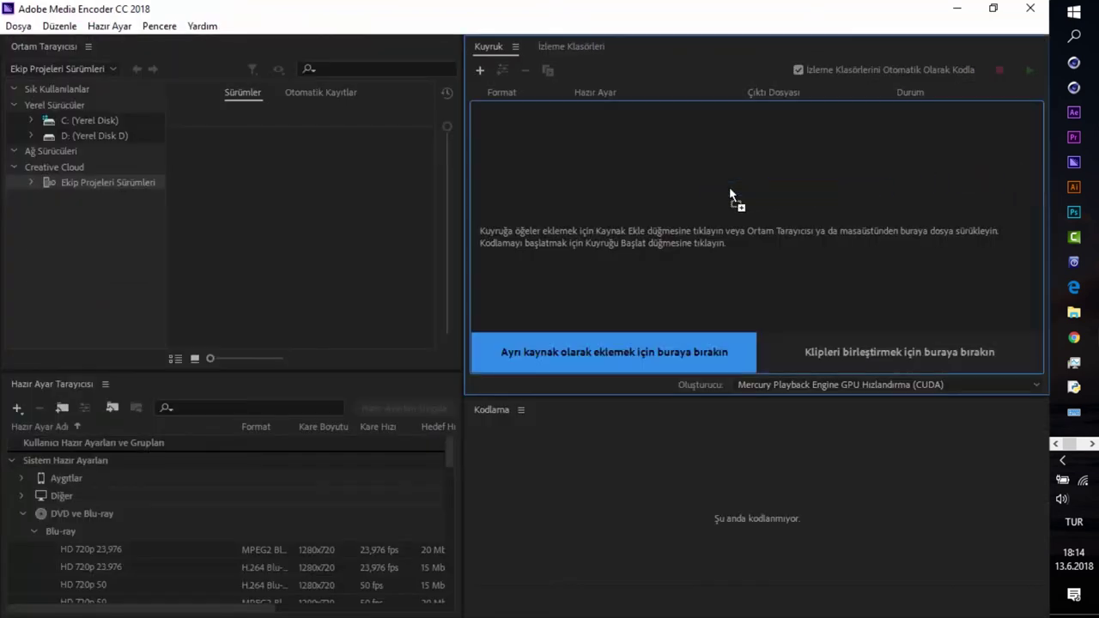
# Step: Queue Final in Media Encoder, render it to Final.mp4 as H.264, and play the result
pyautogui.moveTo(1036, 172); pyautogui.dragTo(729, 186)
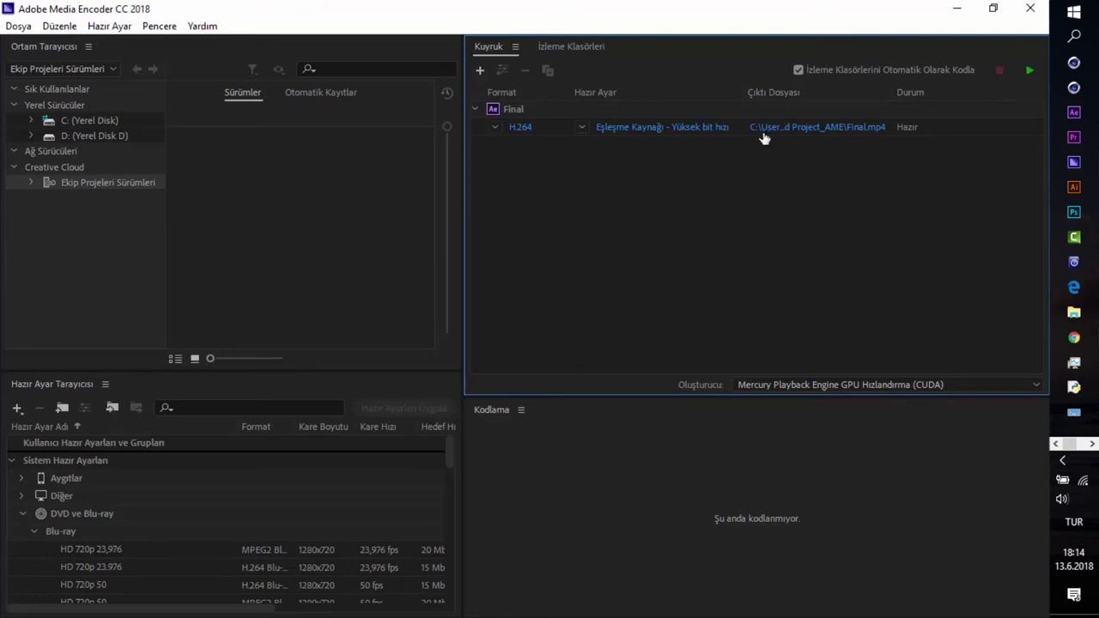
pyautogui.click(1024, 69)
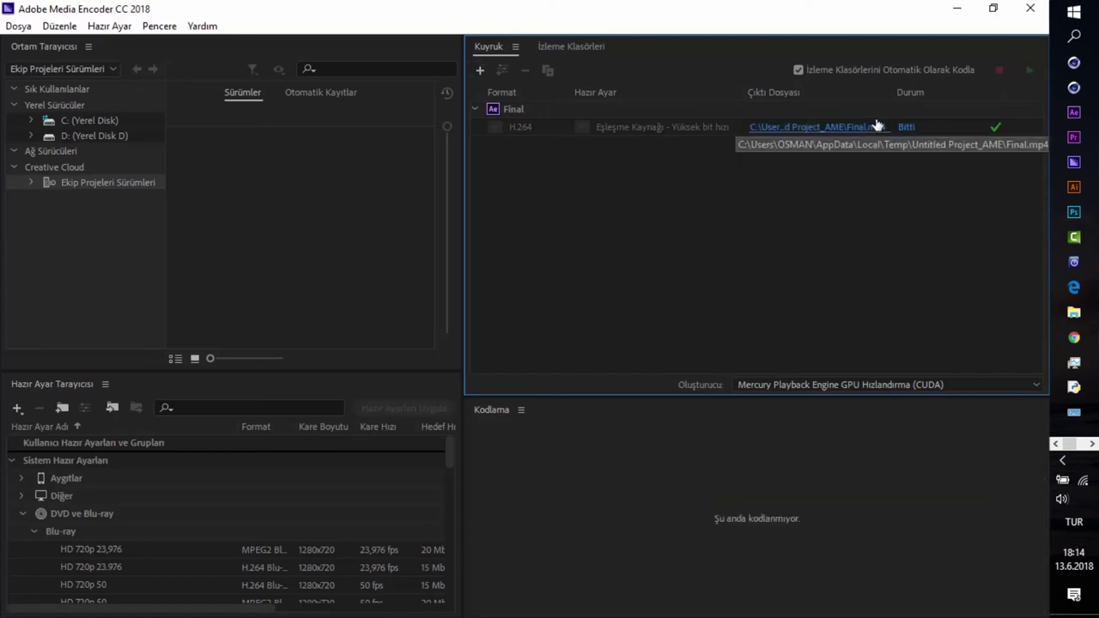
pyautogui.click(876, 126)
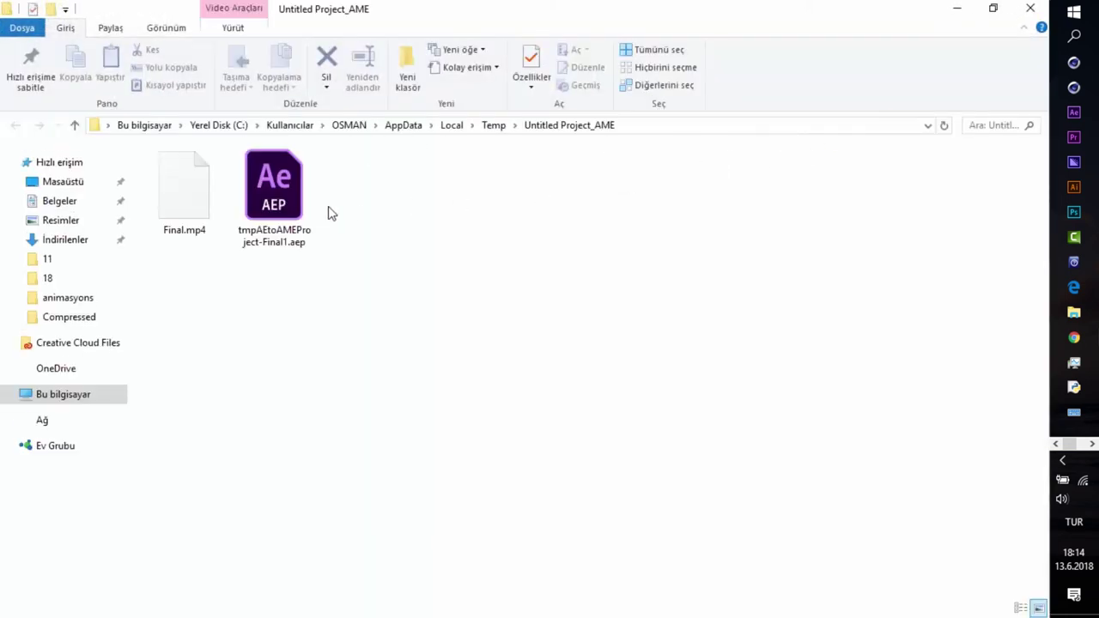
pyautogui.doubleClick(197, 219)
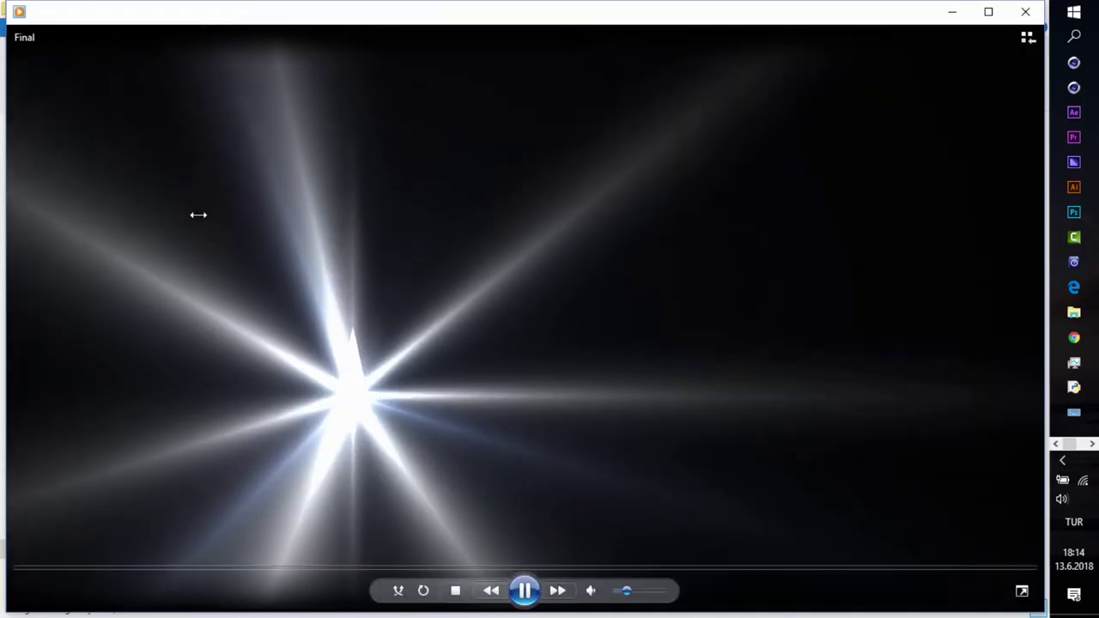